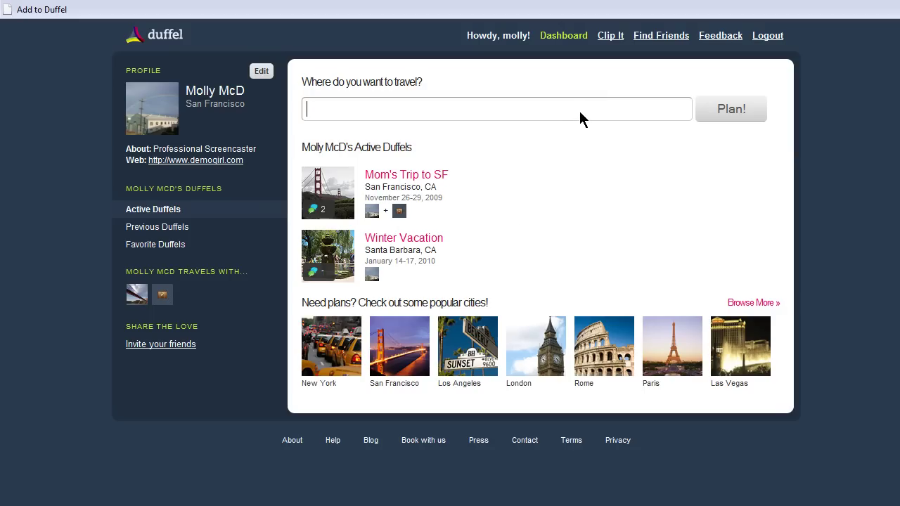
- Choose Boston, MA, United States as the destination and start planning the trip
{"action": "type", "text": "Boston"}
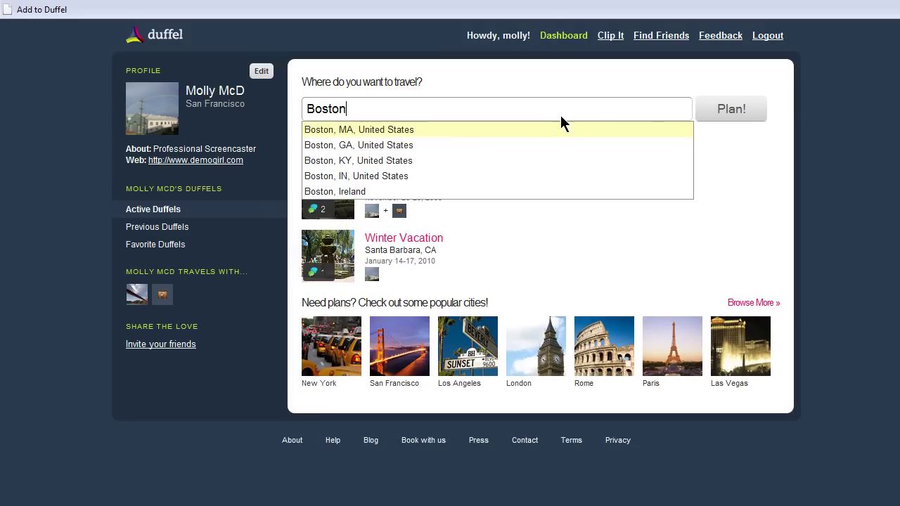
{"action": "left_click", "coordinate": [489, 132]}
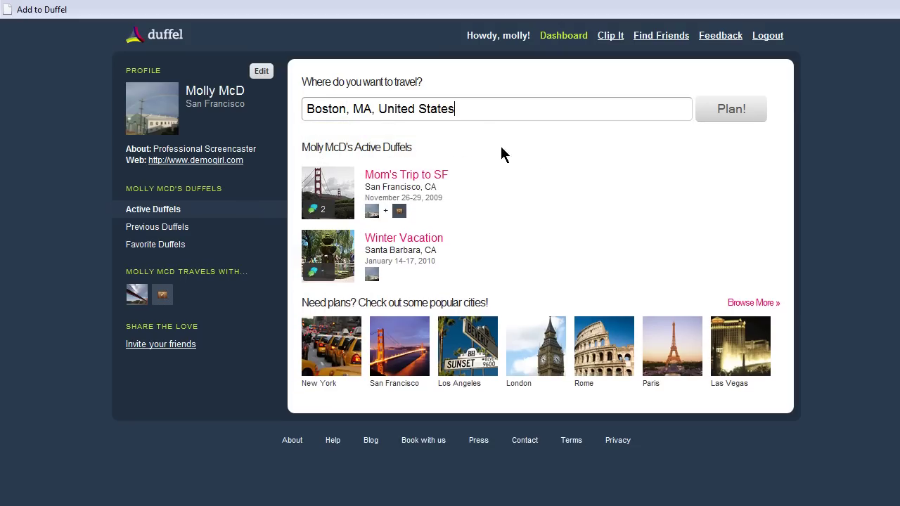
{"action": "left_click", "coordinate": [734, 109]}
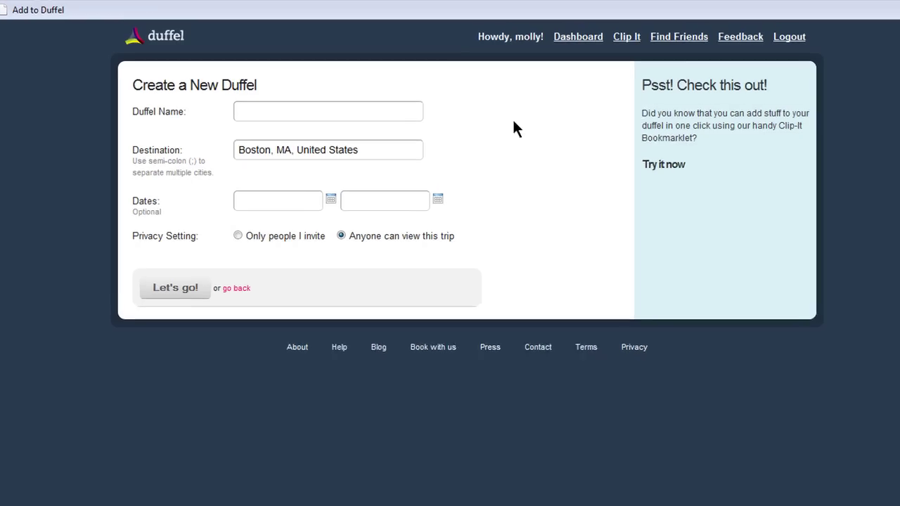
- Name the trip 'Mass Reunion' and keep it viewable by anyone
{"action": "left_click", "coordinate": [465, 132]}
{"action": "type", "text": "Mass Re"}
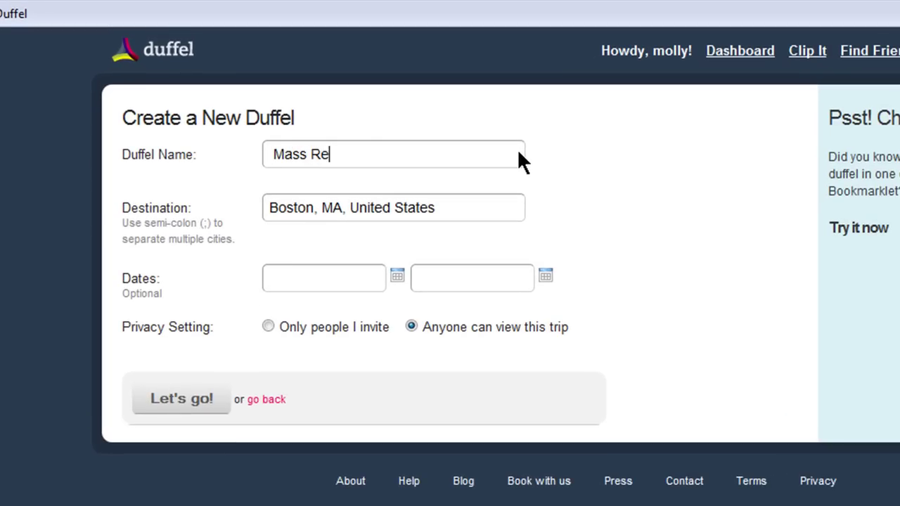
{"action": "type", "text": "union"}
{"action": "left_click", "coordinate": [268, 327]}
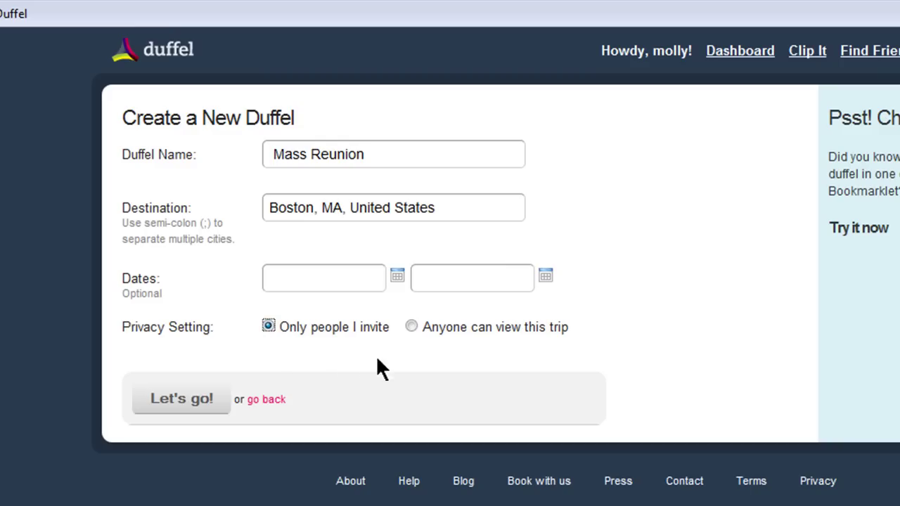
{"action": "left_click", "coordinate": [412, 327]}
- Create the trip board, then delete the Boston Duck Tour and Boston Harbor Hotel cards
{"action": "left_click", "coordinate": [184, 399]}
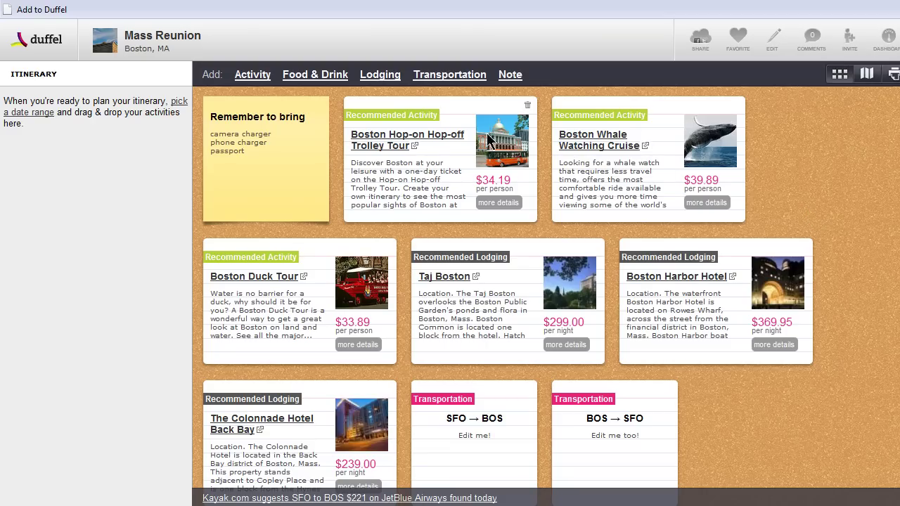
{"action": "mouse_move", "coordinate": [439, 159]}
{"action": "left_click", "coordinate": [389, 246]}
{"action": "left_click", "coordinate": [416, 253]}
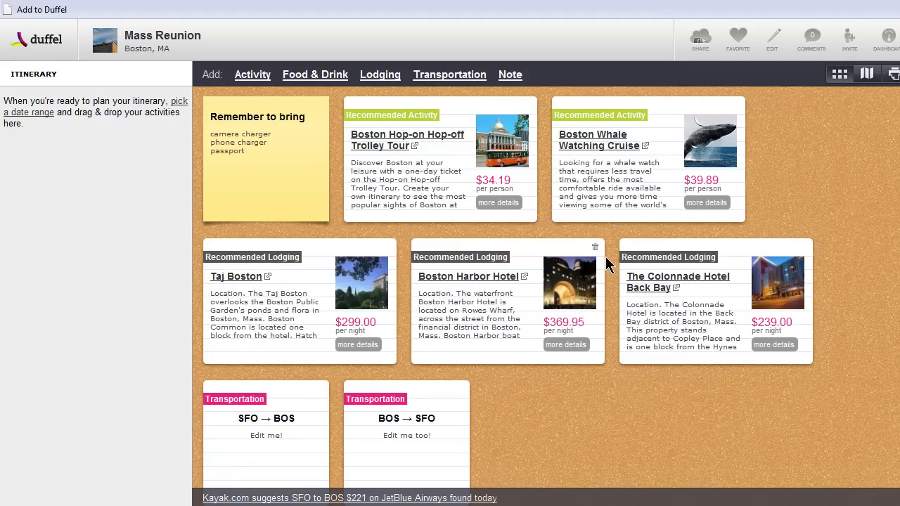
{"action": "left_click", "coordinate": [595, 247]}
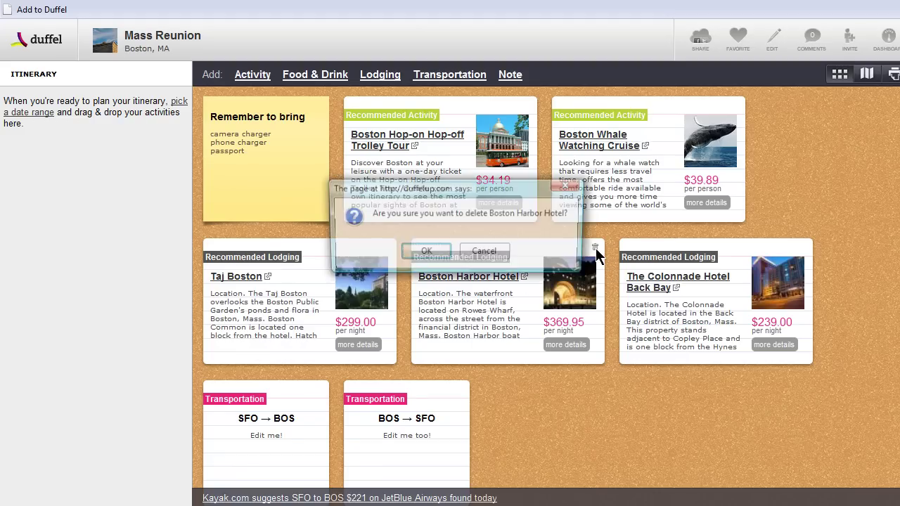
{"action": "left_click", "coordinate": [426, 251]}
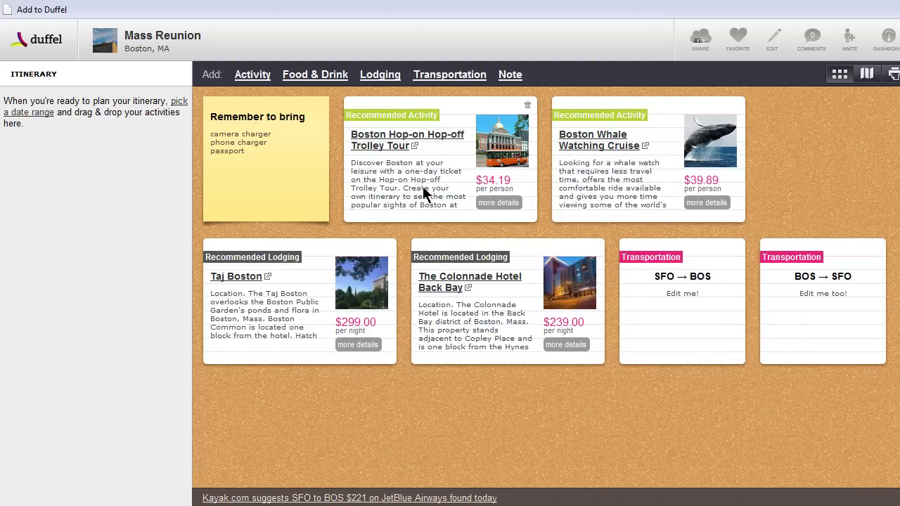
- Add a 'People to see' note listing six friends' names to the board
{"action": "left_click", "coordinate": [517, 76]}
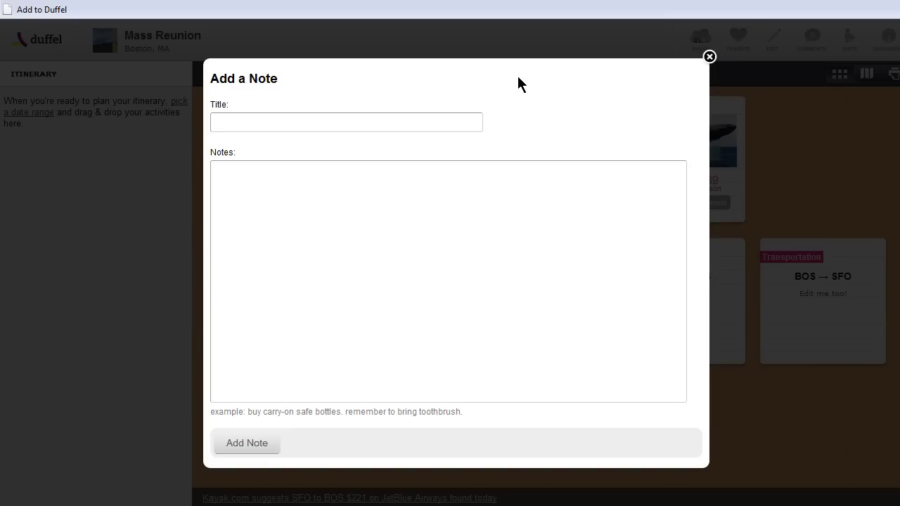
{"action": "left_click", "coordinate": [476, 125]}
{"action": "type", "text": "People to see"}
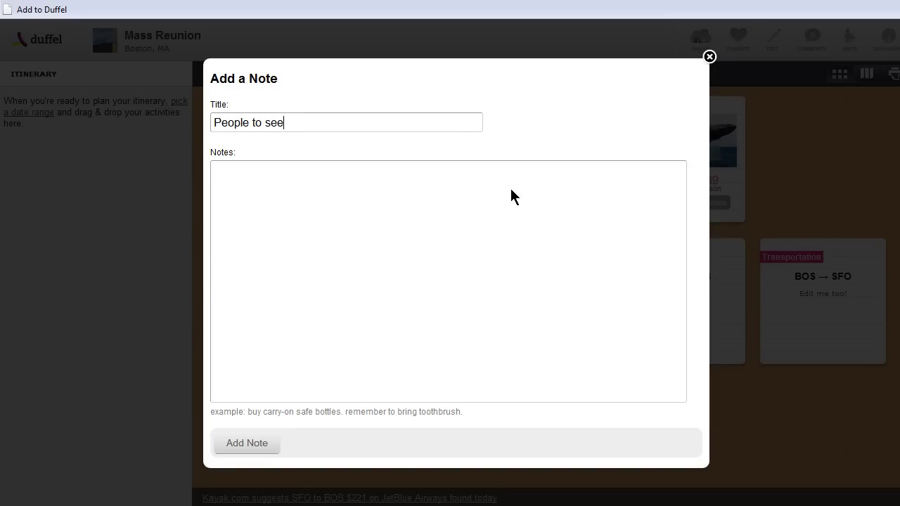
{"action": "type", "text": "Adrianne Jeff Ashly Christina Miguel Mikey"}
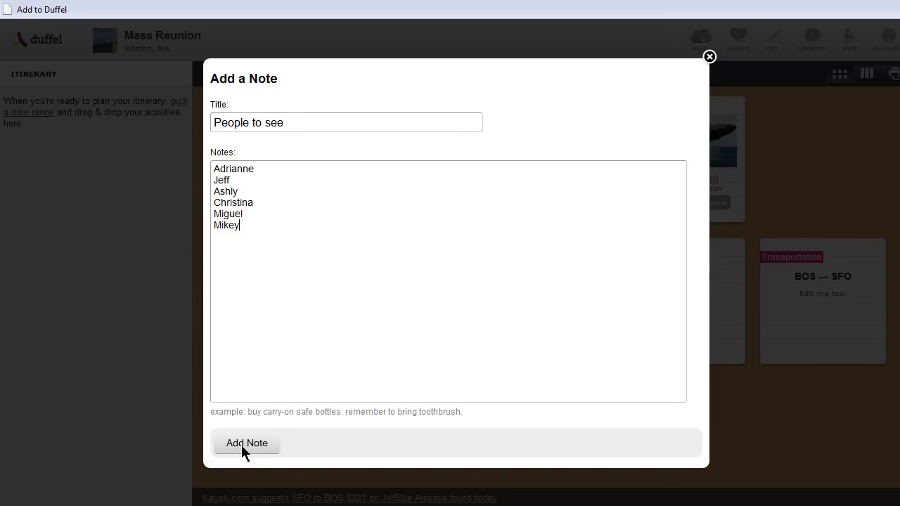
{"action": "left_click", "coordinate": [243, 447]}
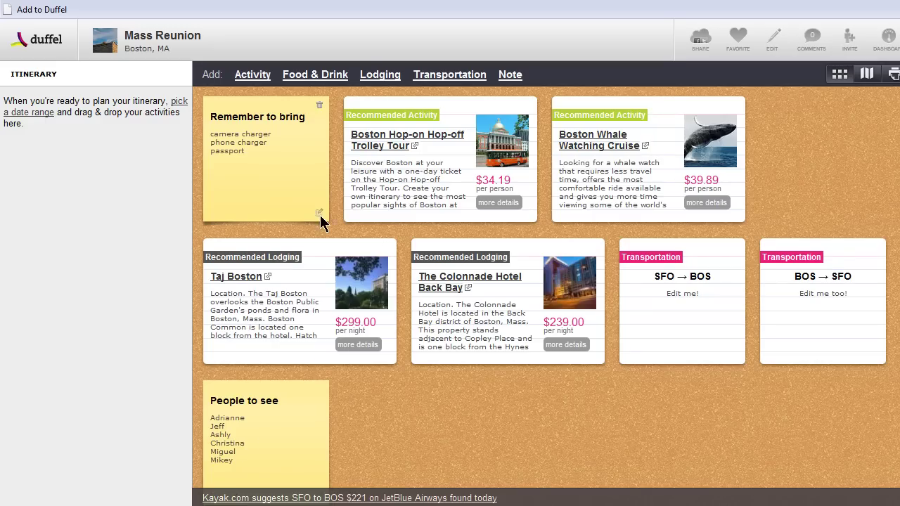
- In the 'Remember to bring' note, replace passport with pictures, computer and cocktail dress
{"action": "left_click", "coordinate": [319, 213]}
{"action": "key", "text": "BackSpace"}
{"action": "key", "text": "BackSpace"}
{"action": "key", "text": "BackSpace"}
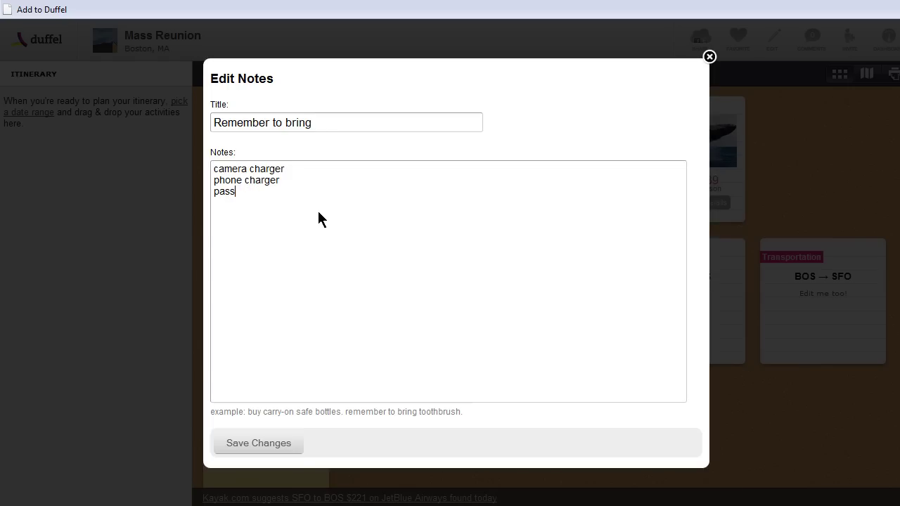
{"action": "key", "text": "BackSpace"}
{"action": "key", "text": "BackSpace"}
{"action": "key", "text": "BackSpace"}
{"action": "type", "text": "pictures computer cocktail dress"}
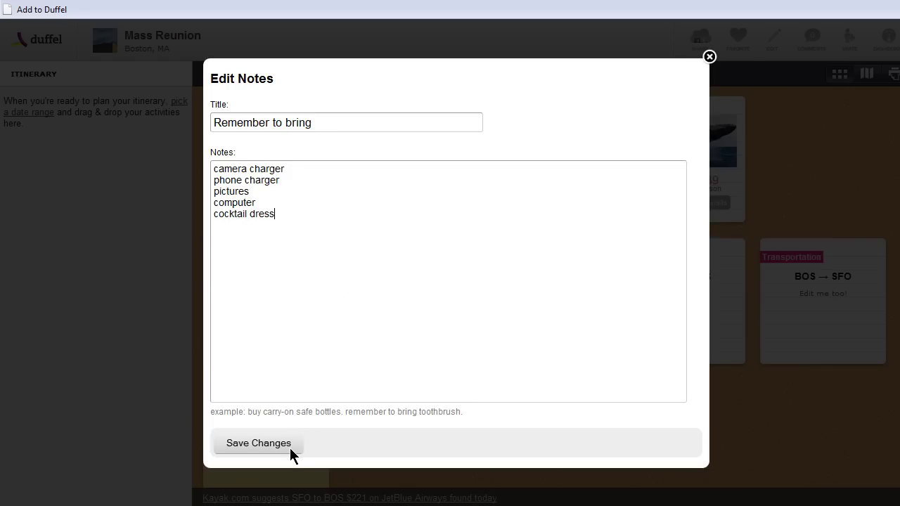
{"action": "left_click", "coordinate": [292, 449]}
- Rearrange the People to see note, Hop-on Hop-off card and SFO → BOS card
{"action": "left_click_drag", "start_coordinate": [279, 399], "coordinate": [488, 258]}
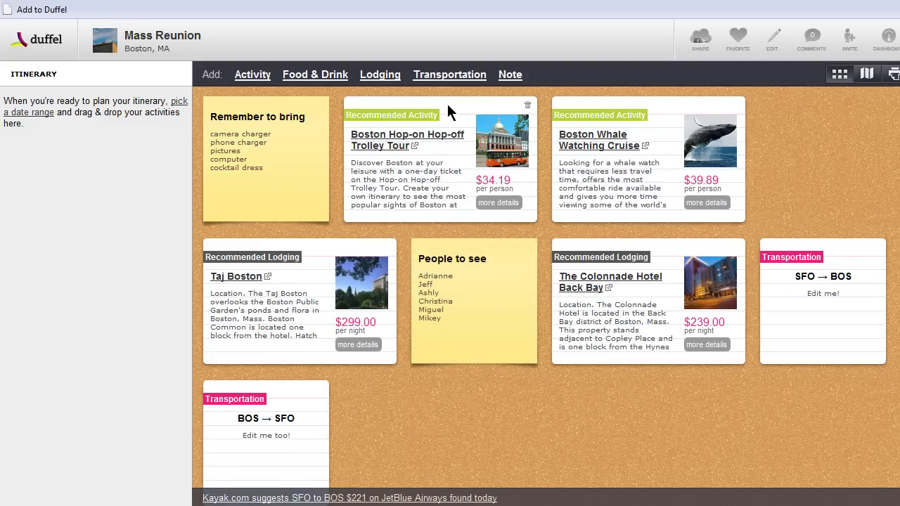
{"action": "mouse_move", "coordinate": [447, 128]}
{"action": "left_mouse_down"}
{"action": "mouse_move", "coordinate": [485, 273]}
{"action": "mouse_move", "coordinate": [336, 251]}
{"action": "left_mouse_up"}
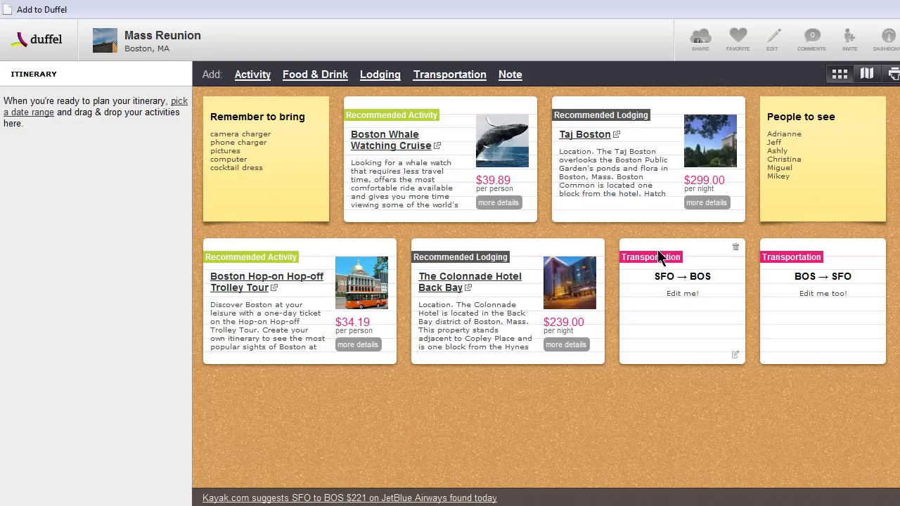
{"action": "left_click_drag", "start_coordinate": [721, 257], "coordinate": [370, 125]}
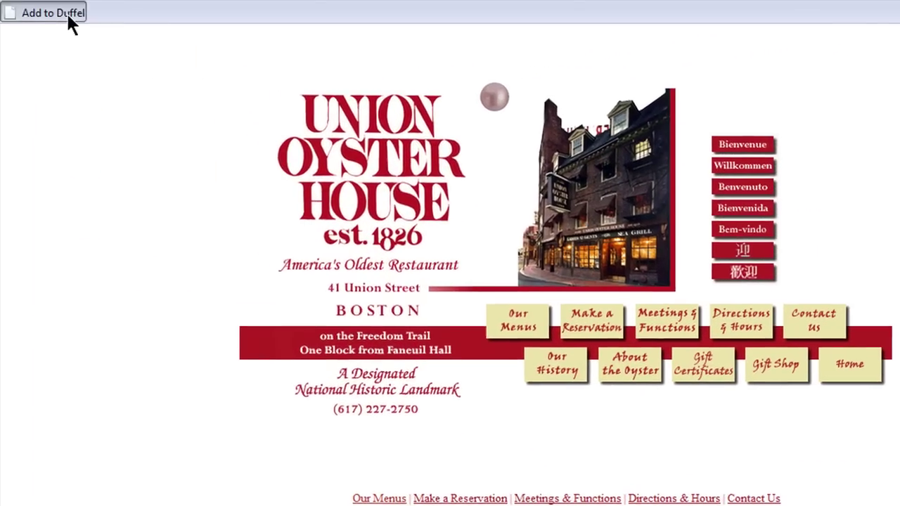
- Clip the Union Oyster House page into the Mass Reunion duffel as Food & Drink
{"action": "left_click", "coordinate": [53, 13]}
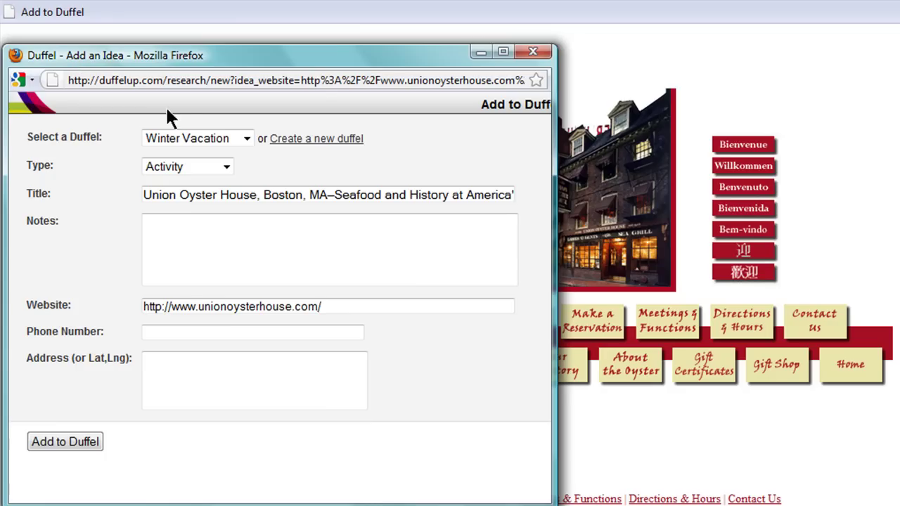
{"action": "left_click", "coordinate": [246, 137]}
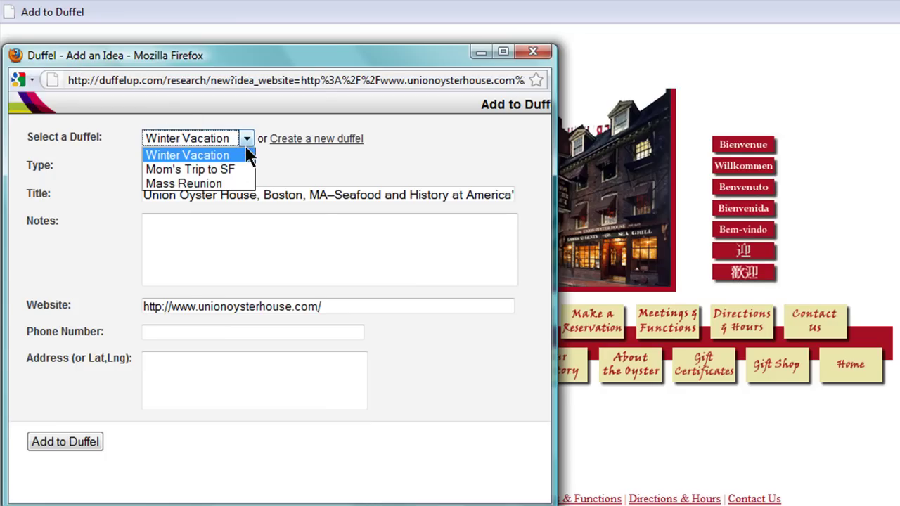
{"action": "left_click", "coordinate": [234, 183]}
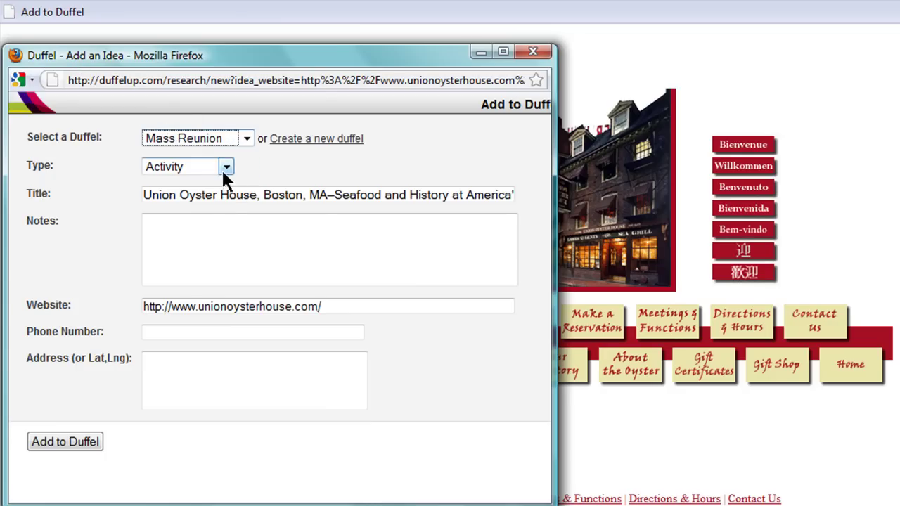
{"action": "left_click", "coordinate": [224, 169]}
{"action": "left_click", "coordinate": [214, 198]}
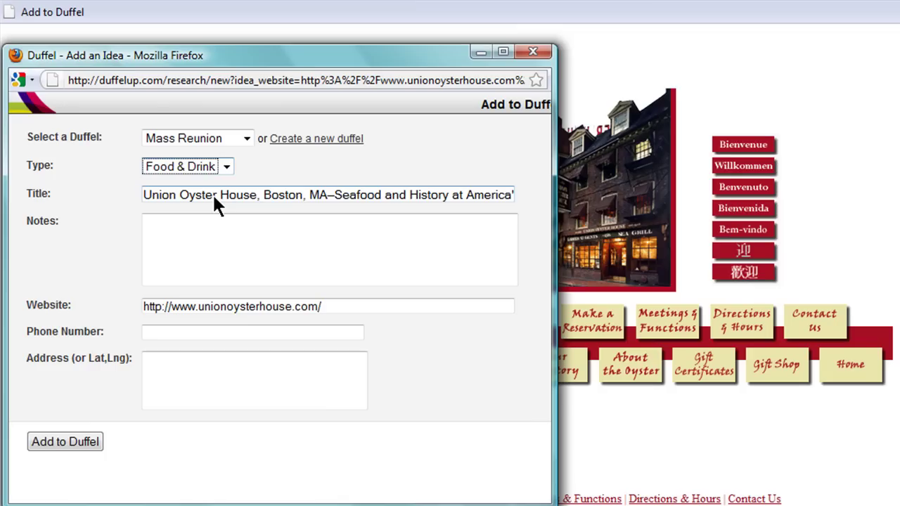
- Add the note 'It's touristy but I still want to go!' and the restaurant's phone number, then save
{"action": "left_click", "coordinate": [224, 243]}
{"action": "type", "text": "It's touristy but I still want to go!"}
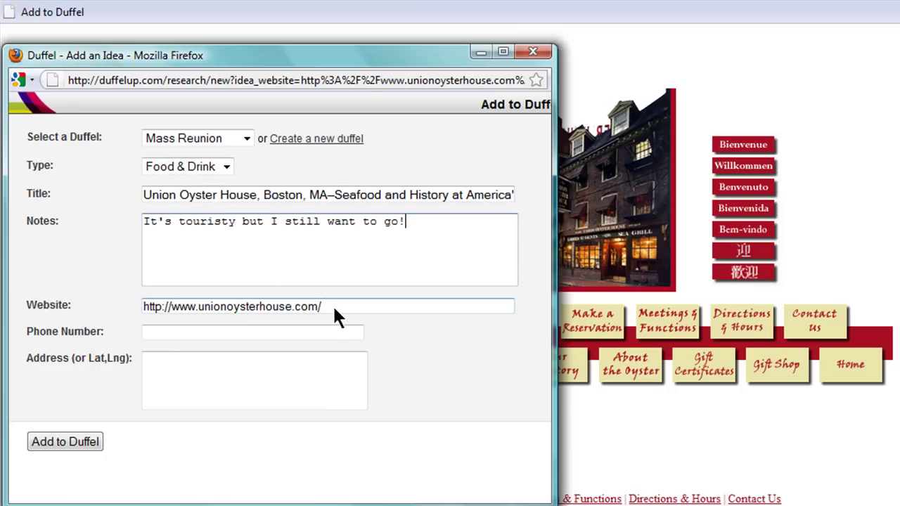
{"action": "left_click", "coordinate": [332, 331]}
{"action": "type", "text": "555-555-7896"}
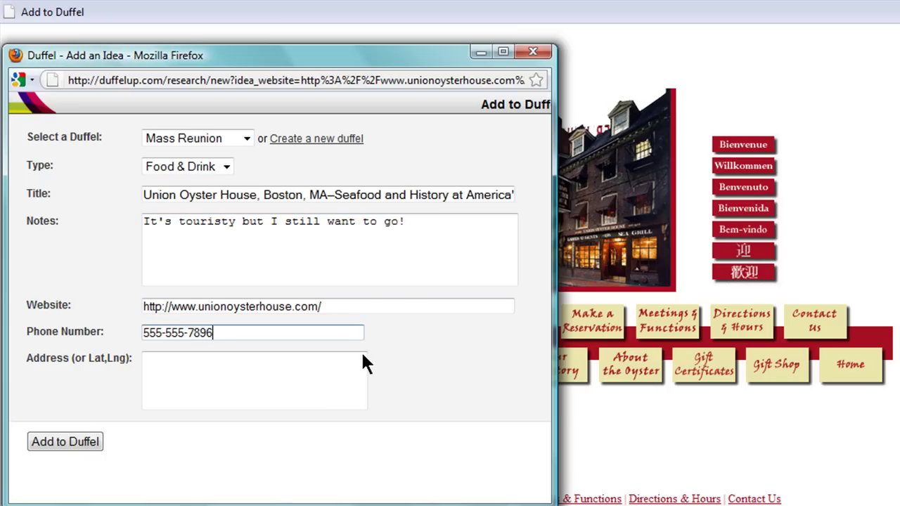
{"action": "left_click", "coordinate": [359, 377]}
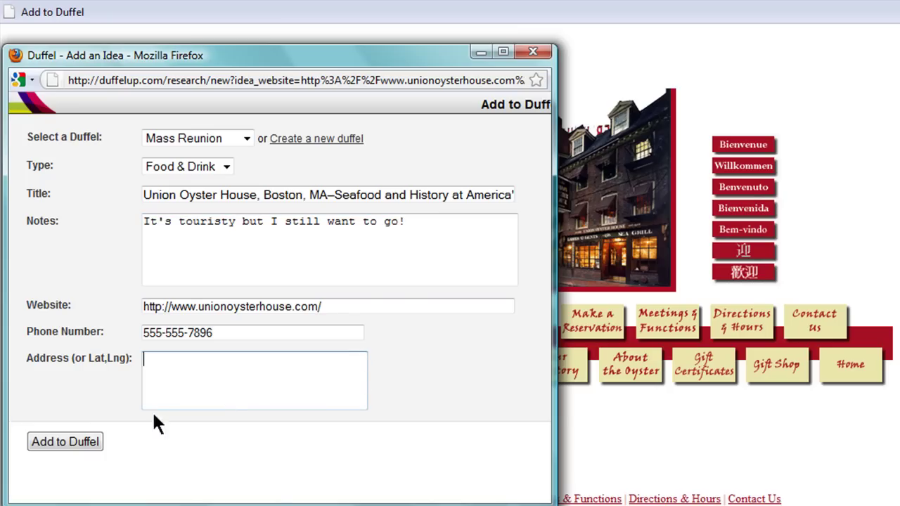
{"action": "left_click", "coordinate": [81, 443]}
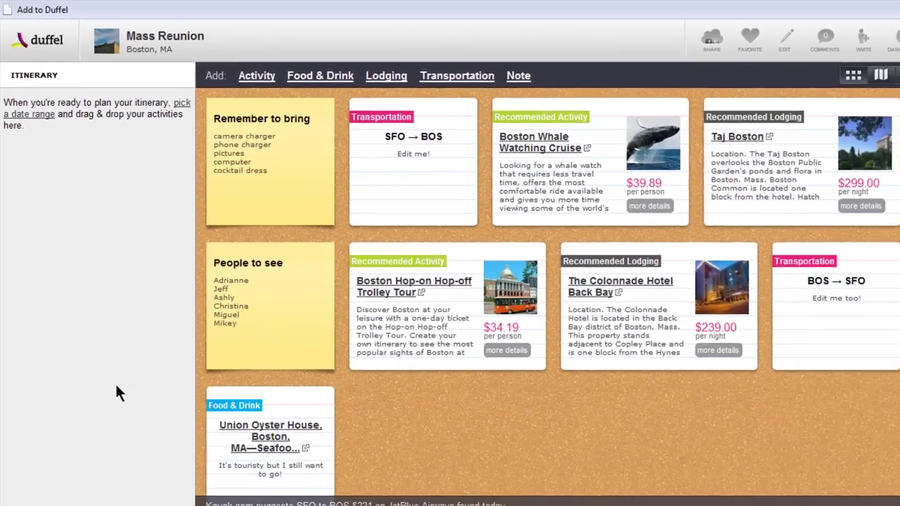
- Drag the Union Oyster House card up into the second row, ahead of BOS → SFO
{"action": "left_click_drag", "start_coordinate": [277, 403], "coordinate": [422, 256]}
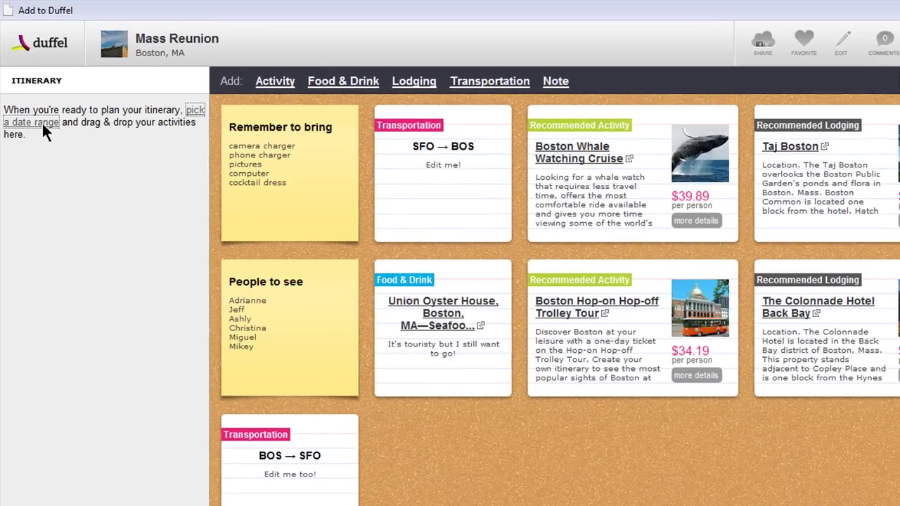
- Set the trip dates to 11/19/2009 through 11/22/2009 and save them
{"action": "left_click", "coordinate": [42, 125]}
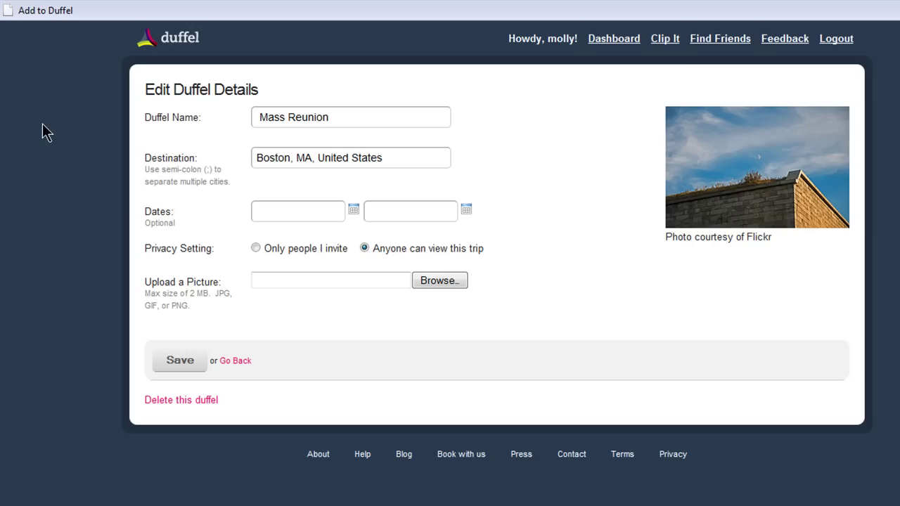
{"action": "left_click", "coordinate": [355, 209]}
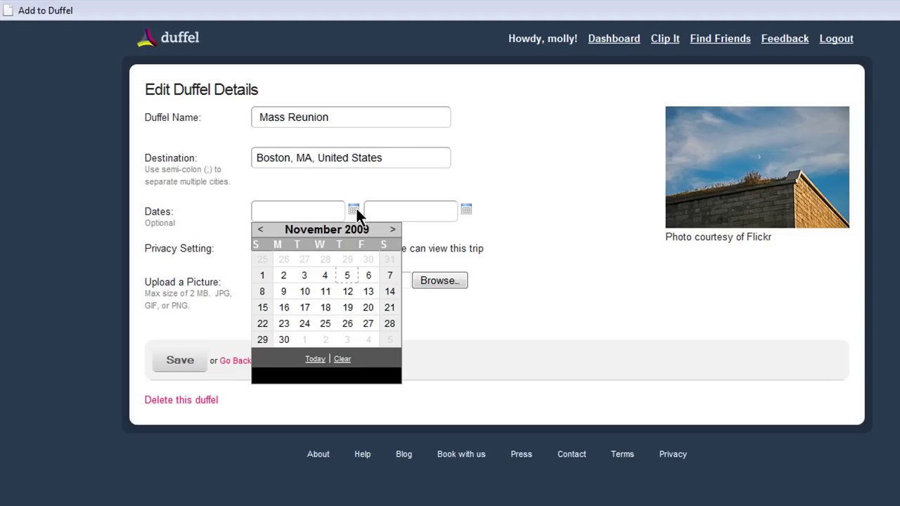
{"action": "left_click", "coordinate": [346, 306]}
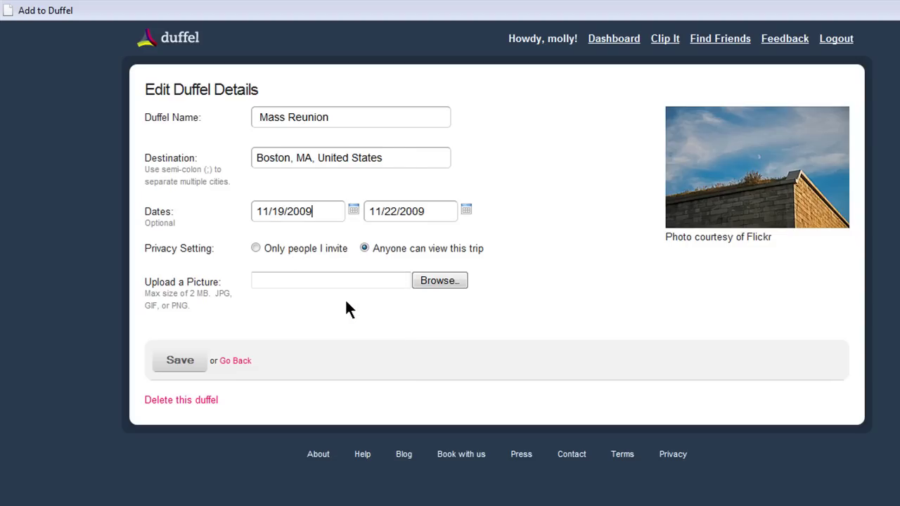
{"action": "left_click", "coordinate": [173, 359]}
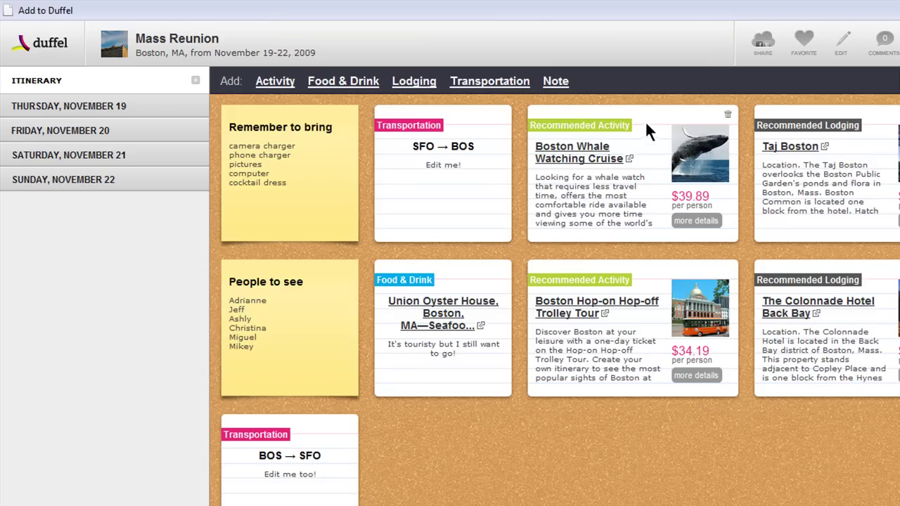
- Place Taj Boston on Nov 19, the Trolley Tour on Nov 20 and Whale Watching on Nov 21
{"action": "left_click_drag", "start_coordinate": [645, 123], "coordinate": [140, 150]}
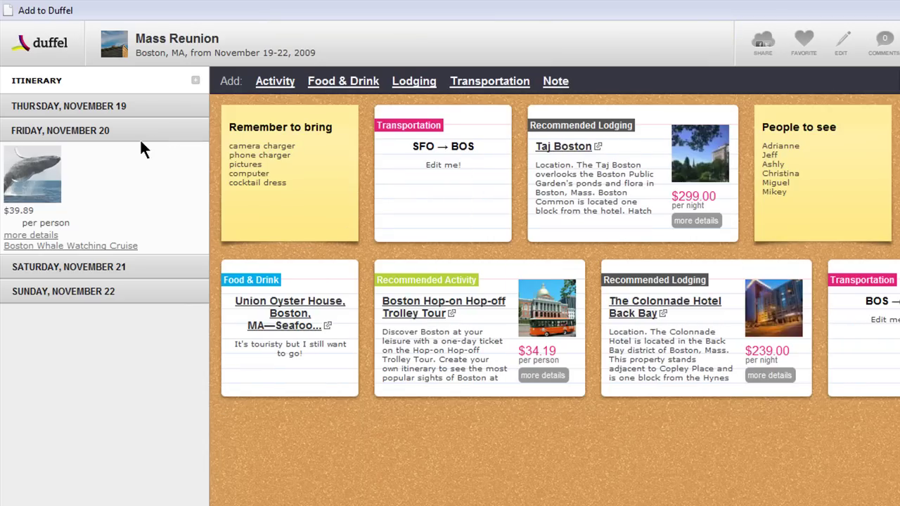
{"action": "mouse_move", "coordinate": [602, 134]}
{"action": "left_mouse_down"}
{"action": "mouse_move", "coordinate": [122, 133]}
{"action": "mouse_move", "coordinate": [100, 113]}
{"action": "left_mouse_up"}
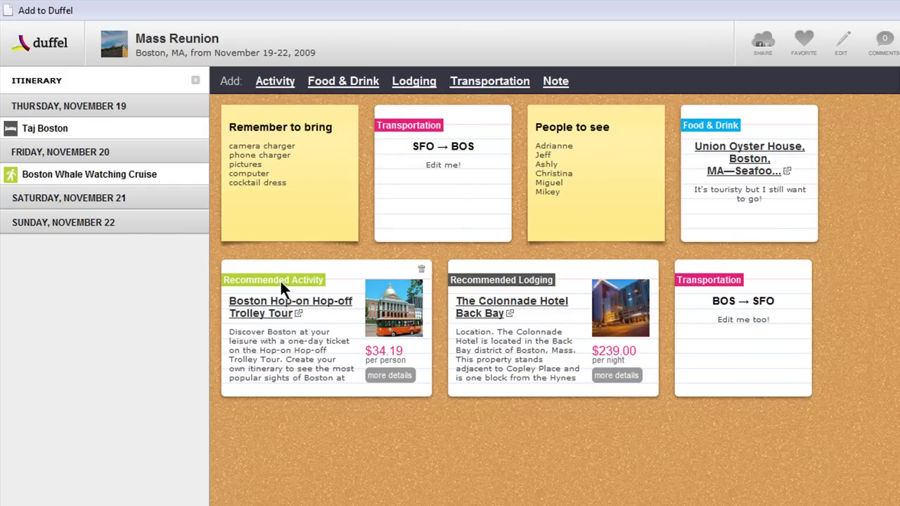
{"action": "mouse_move", "coordinate": [280, 280]}
{"action": "left_mouse_down"}
{"action": "mouse_move", "coordinate": [105, 236]}
{"action": "mouse_move", "coordinate": [61, 211]}
{"action": "mouse_move", "coordinate": [58, 168]}
{"action": "mouse_move", "coordinate": [57, 219]}
{"action": "left_mouse_up"}
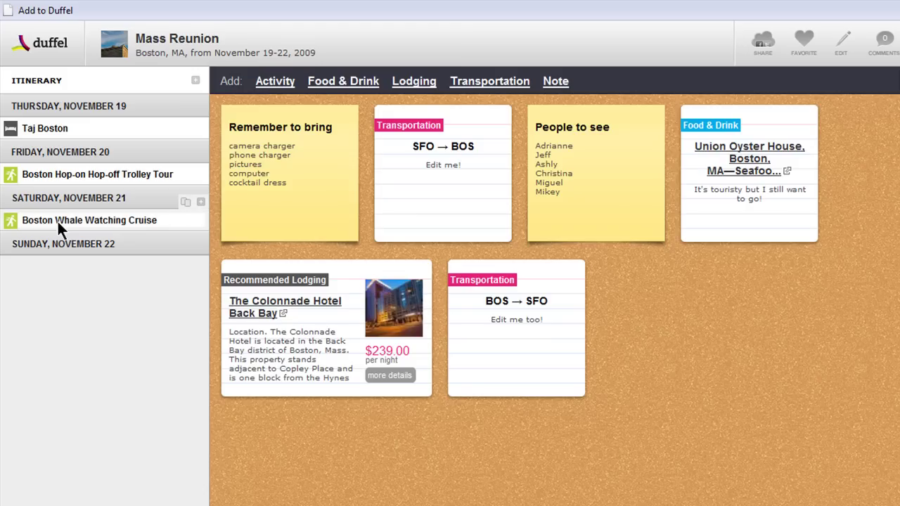
{"action": "left_click", "coordinate": [202, 202]}
{"action": "scroll", "coordinate": [193, 214], "scroll_direction": "down", "scroll_amount": 1}
{"action": "scroll", "coordinate": [189, 222], "scroll_direction": "down", "scroll_amount": 3}
{"action": "scroll", "coordinate": [192, 230], "scroll_direction": "down", "scroll_amount": 3}
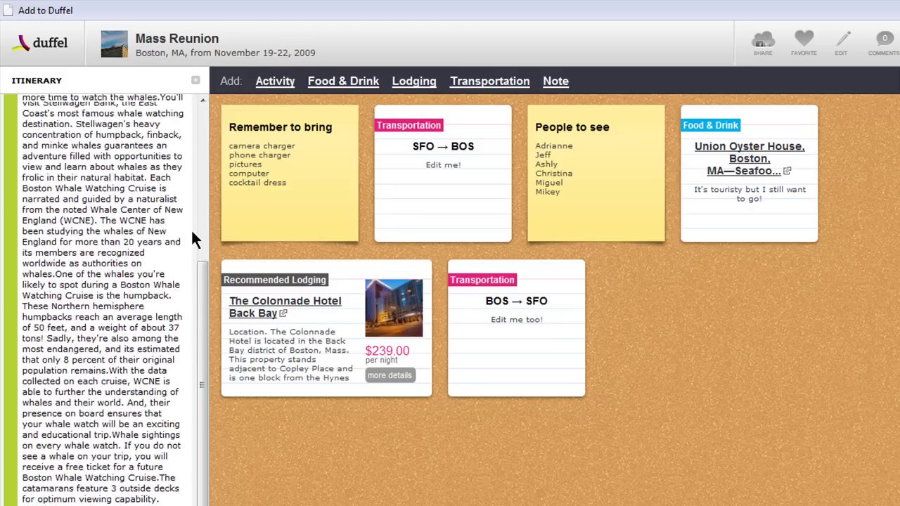
{"action": "scroll", "coordinate": [193, 232], "scroll_direction": "down", "scroll_amount": 1}
{"action": "scroll", "coordinate": [195, 232], "scroll_direction": "up", "scroll_amount": 3}
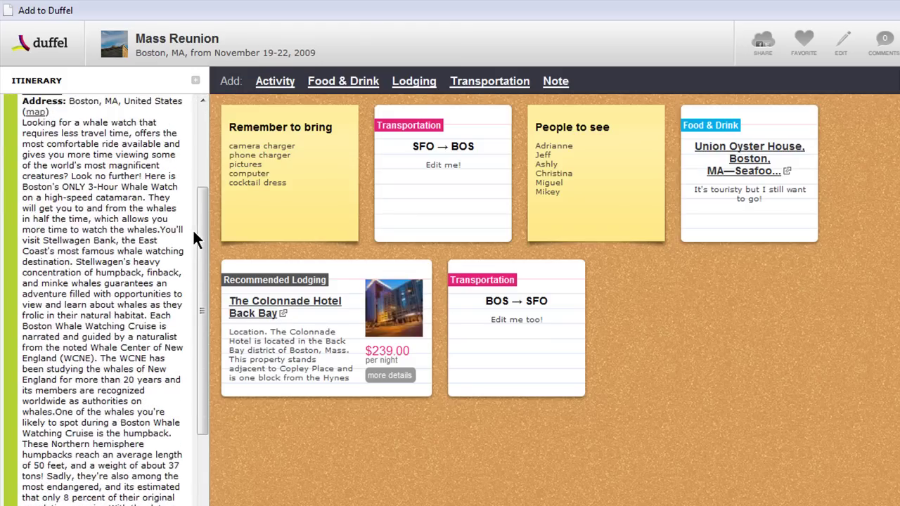
{"action": "scroll", "coordinate": [195, 232], "scroll_direction": "up", "scroll_amount": 3}
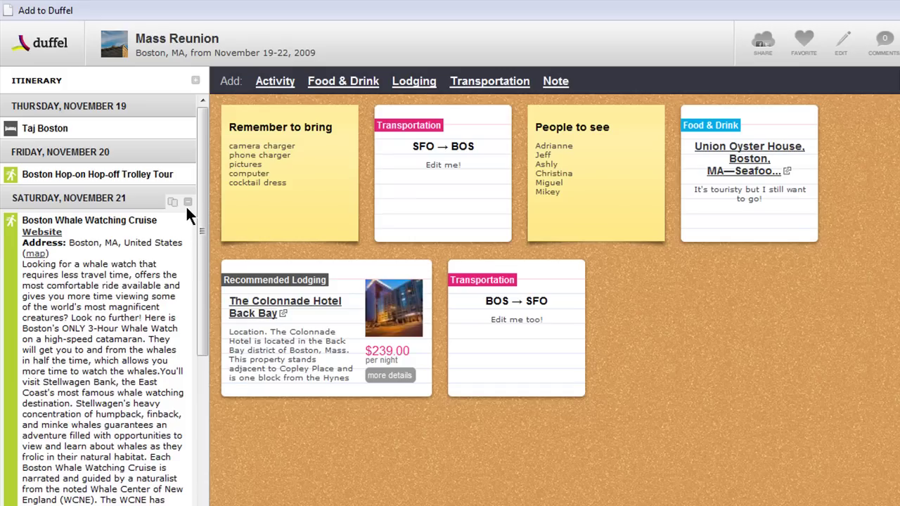
{"action": "left_click", "coordinate": [187, 204]}
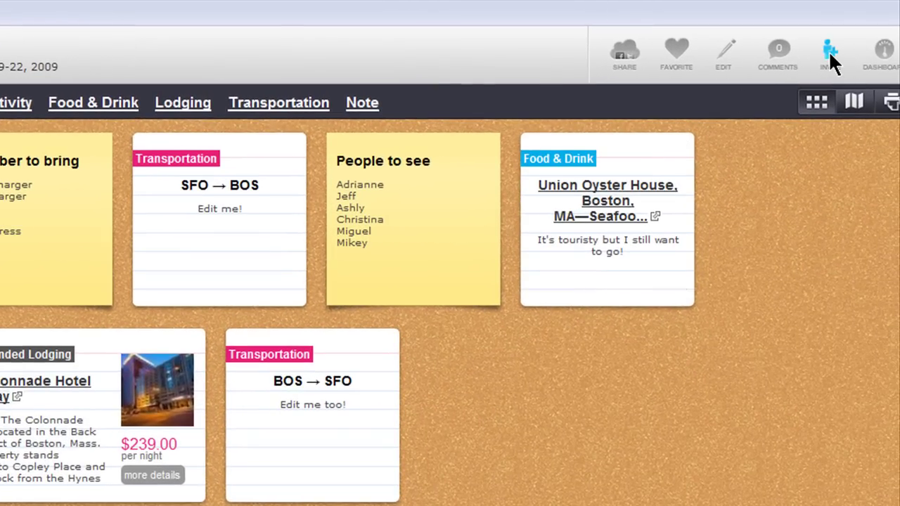
- Invite a Duffel friend as collaborator, favorite Mass Reunion, and go to the Dashboard
{"action": "left_click", "coordinate": [830, 54]}
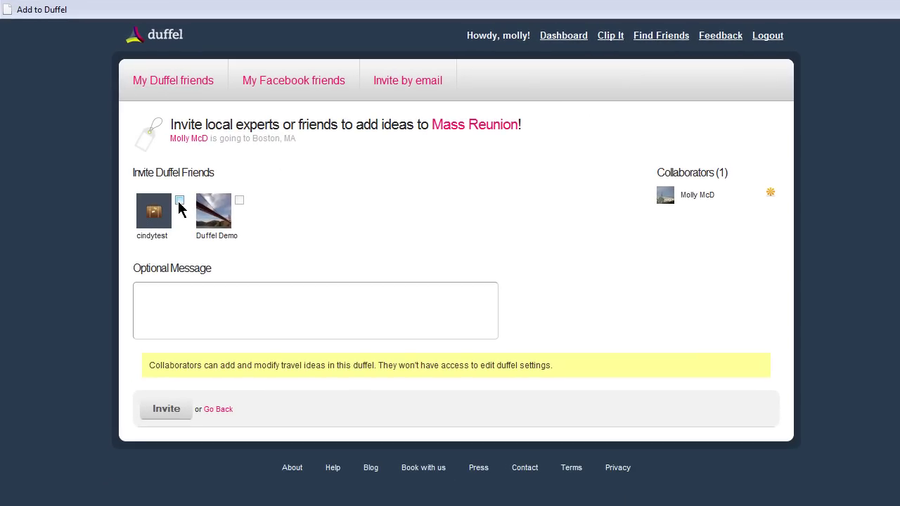
{"action": "left_click", "coordinate": [179, 201]}
{"action": "left_click", "coordinate": [165, 410]}
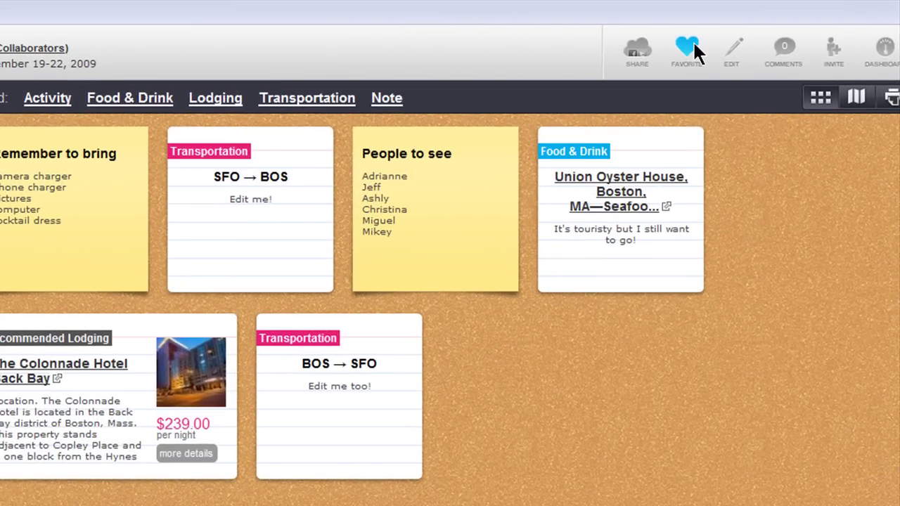
{"action": "left_click", "coordinate": [693, 45]}
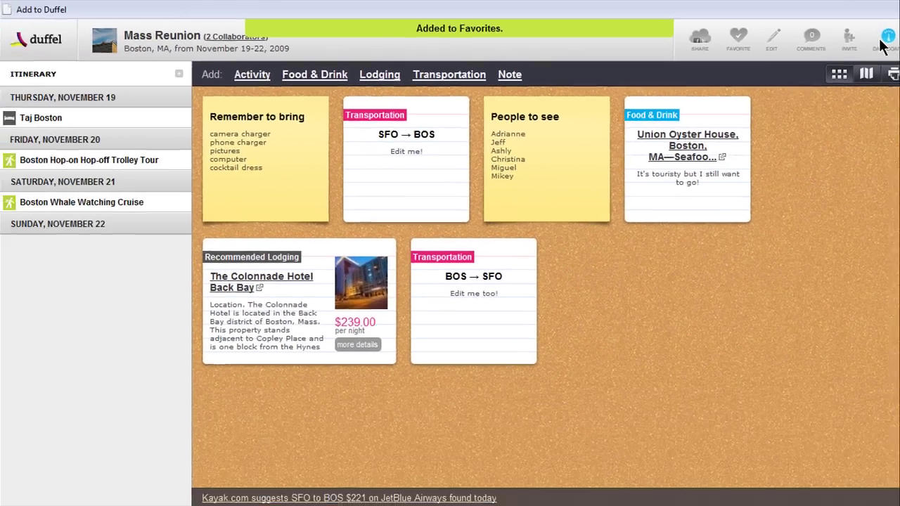
{"action": "left_click", "coordinate": [883, 46]}
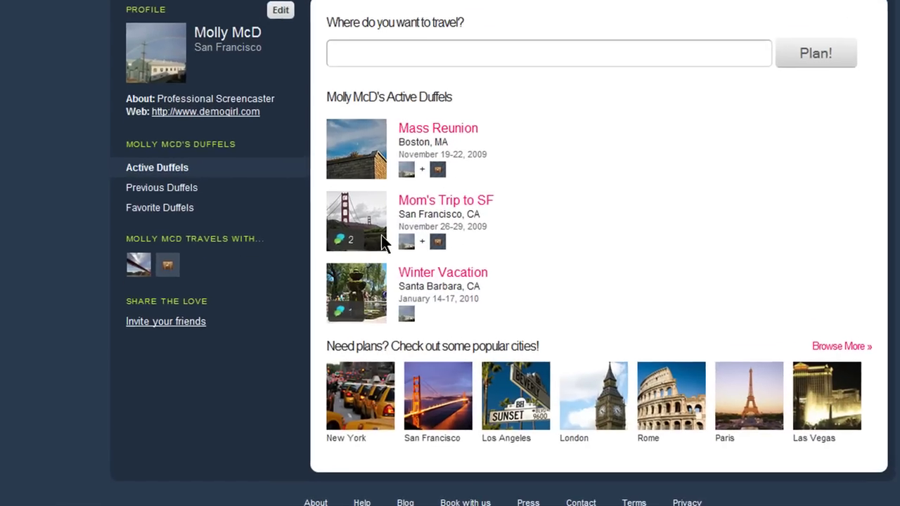
- Check the Favorite and Active Duffels lists, then browse more popular cities
{"action": "left_click", "coordinate": [354, 227]}
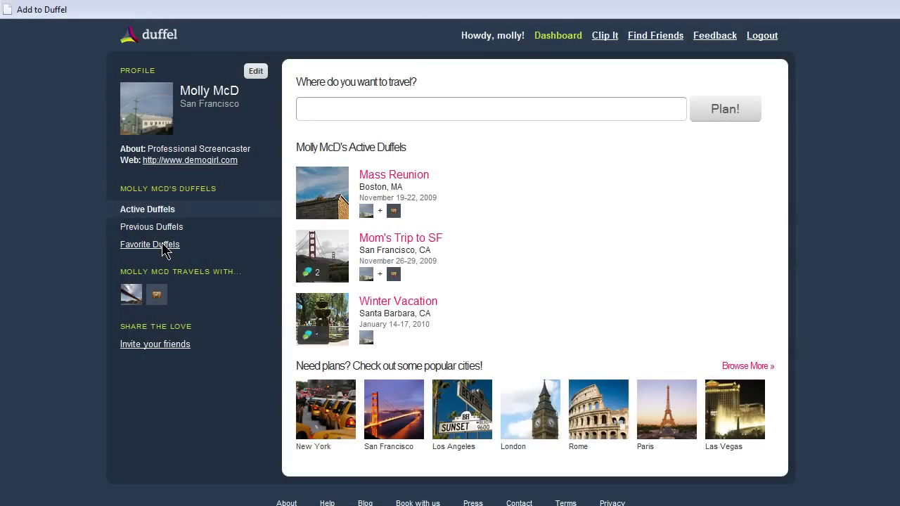
{"action": "left_click", "coordinate": [163, 245]}
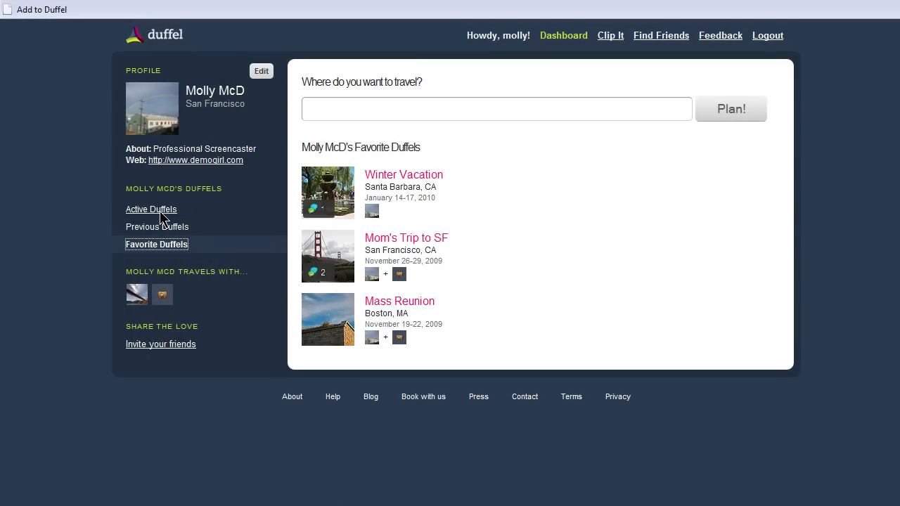
{"action": "left_click", "coordinate": [163, 210]}
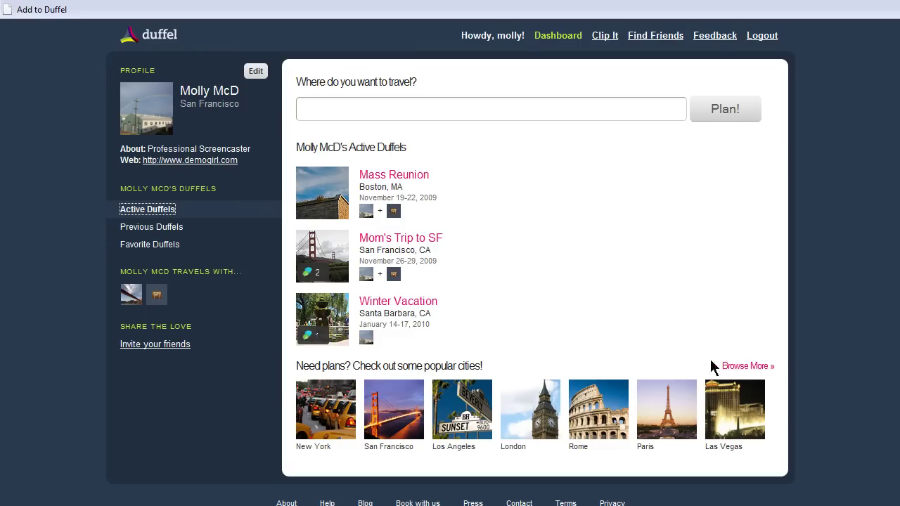
{"action": "left_click", "coordinate": [747, 366]}
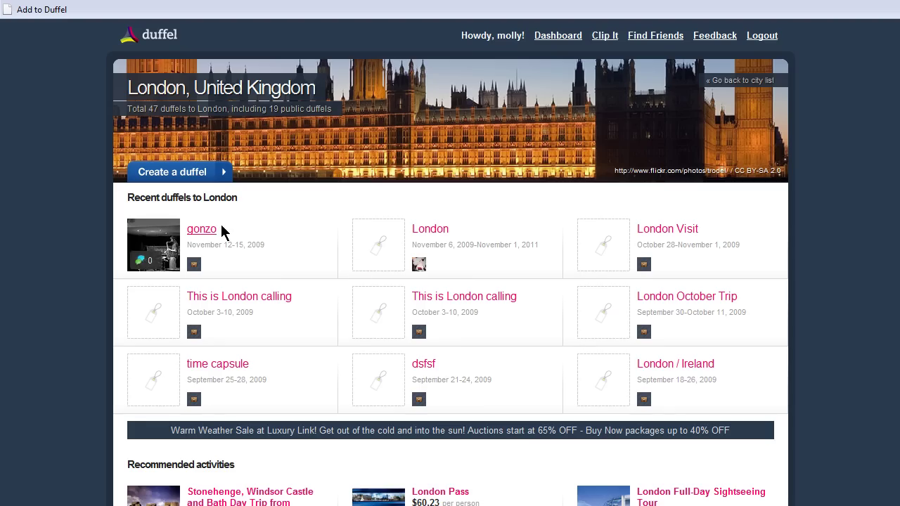
- Open a public London duffel, favorite it, view its creator's profile, and return to the Dashboard
{"action": "left_click", "coordinate": [214, 229]}
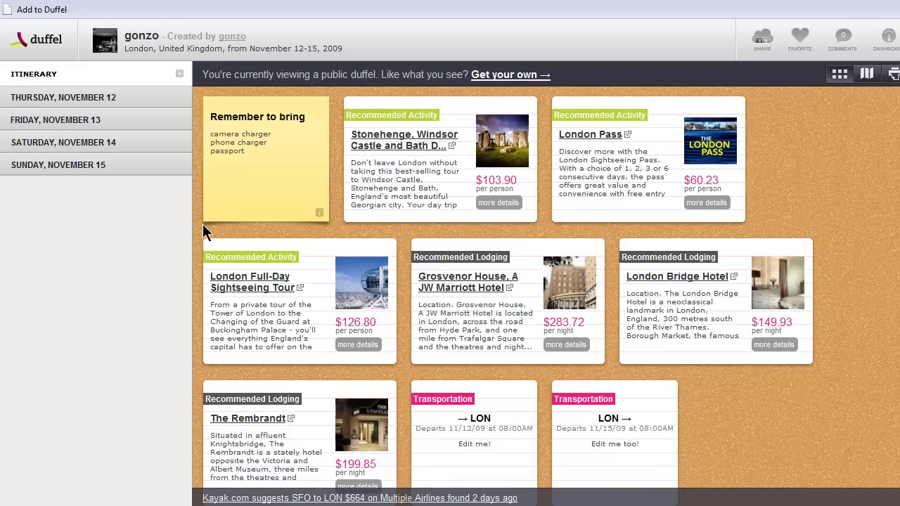
{"action": "left_click", "coordinate": [800, 46]}
{"action": "left_click", "coordinate": [234, 38]}
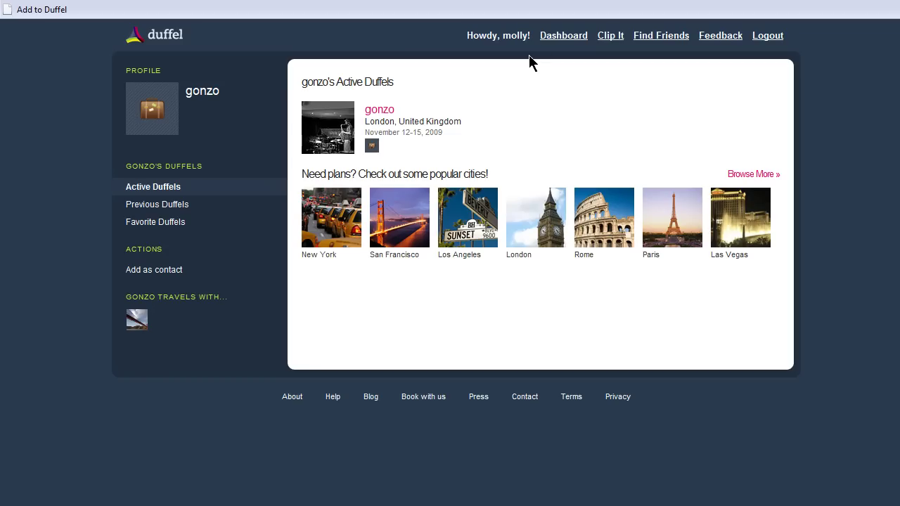
{"action": "left_click", "coordinate": [561, 37]}
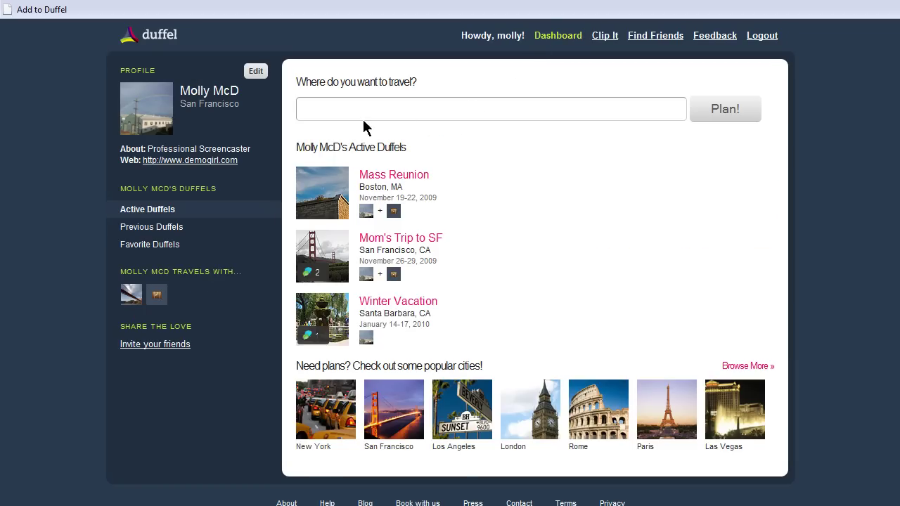